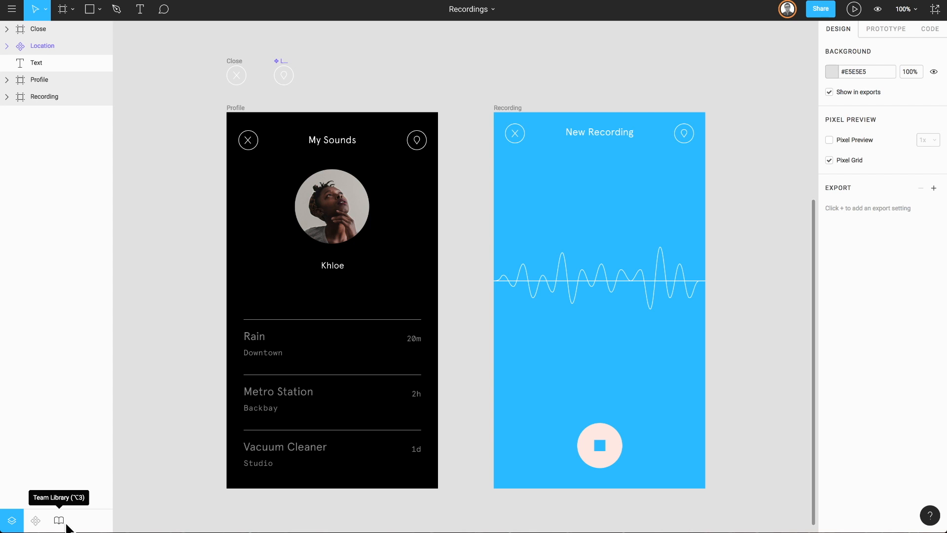
Turn the Close icon frame above the Profile frame into a component.
{"action": "key", "text": "alt+2"}
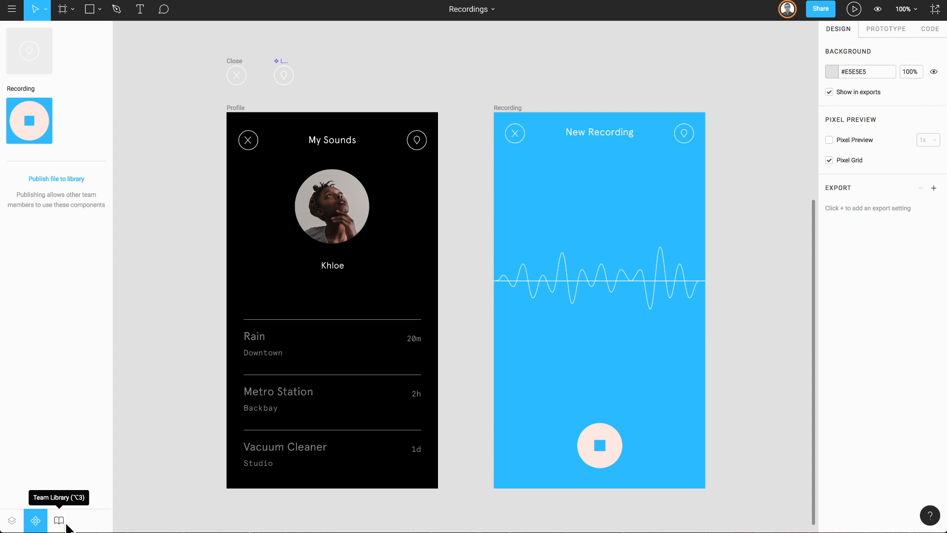
{"action": "key", "text": "alt+3"}
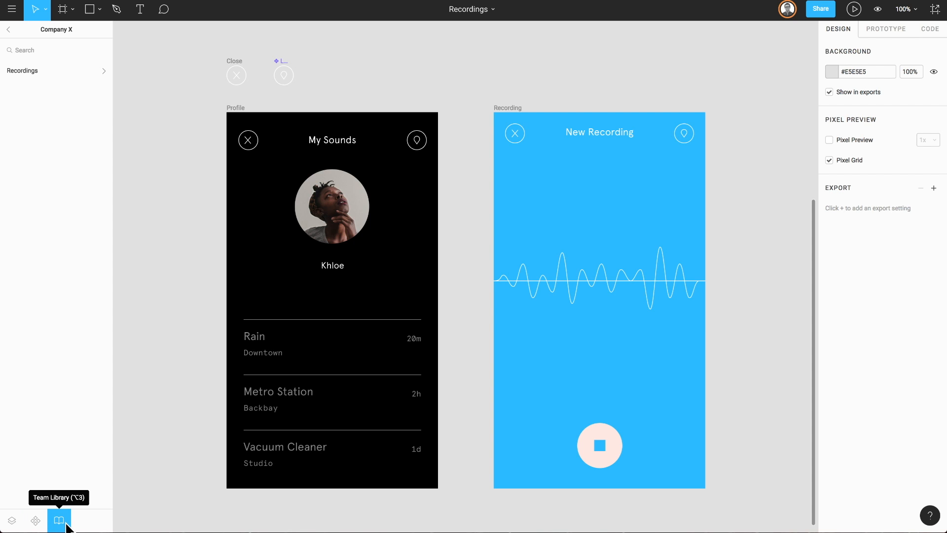
{"action": "key", "text": "alt+2"}
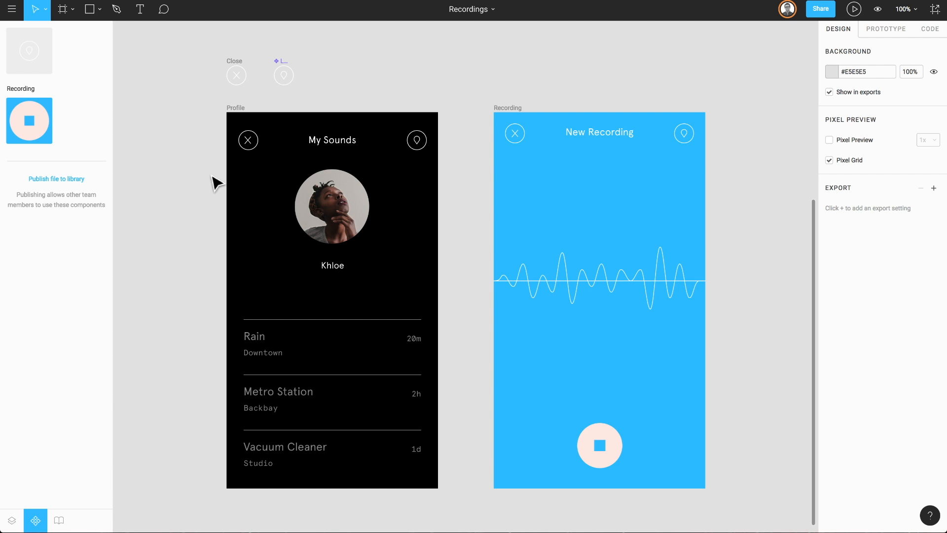
{"action": "left_click", "coordinate": [235, 69]}
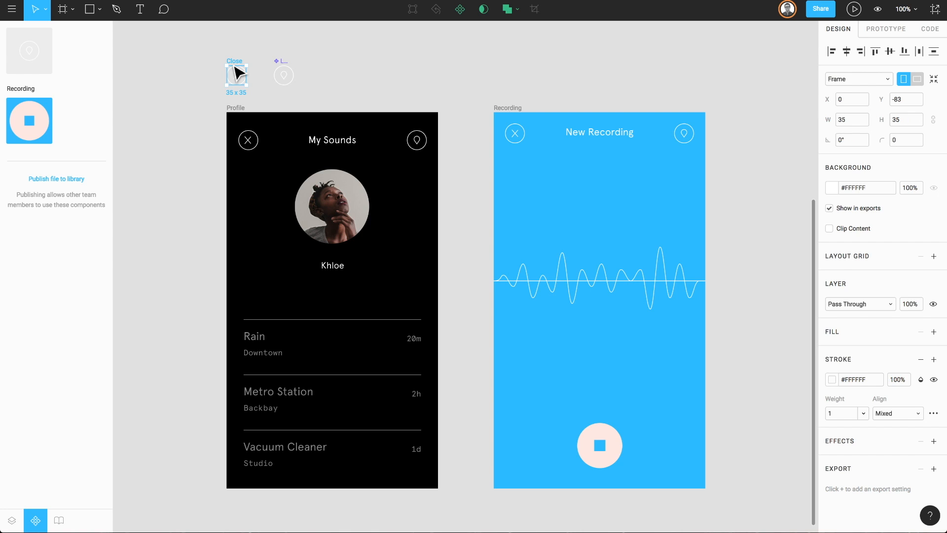
{"action": "left_click", "coordinate": [460, 9]}
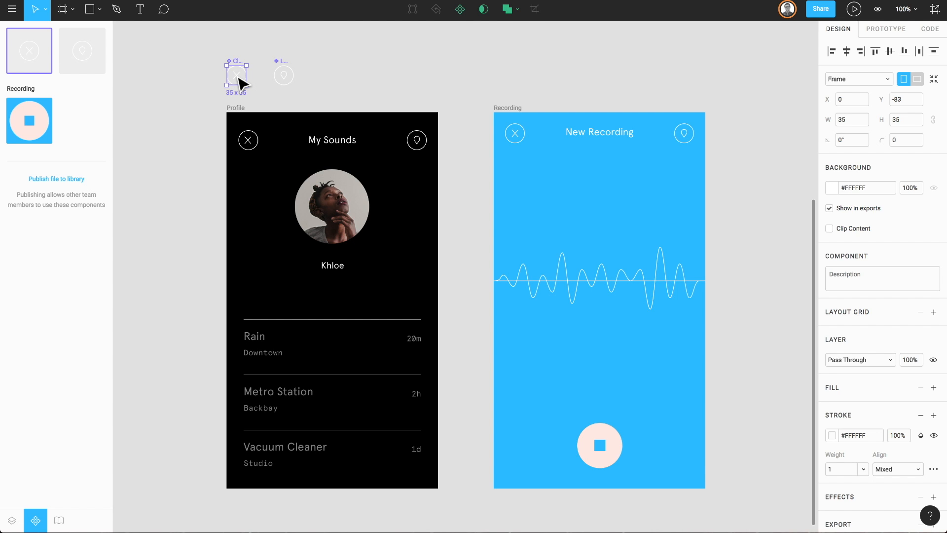
{"action": "right_click", "coordinate": [48, 52]}
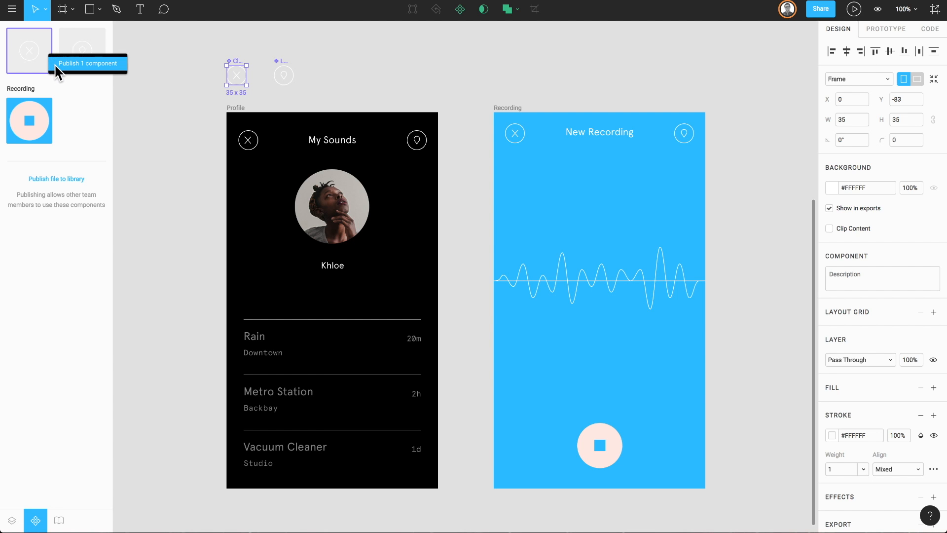
{"action": "left_click", "coordinate": [81, 107]}
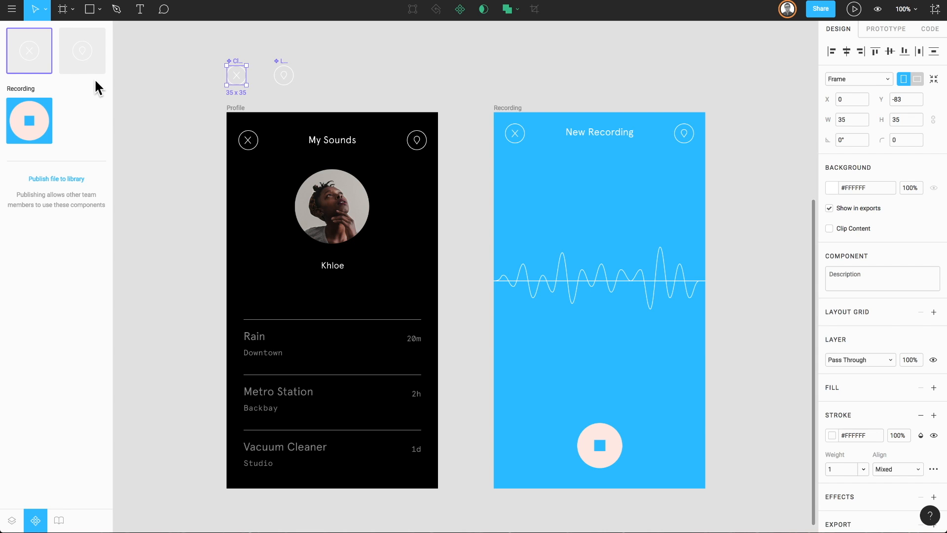
{"action": "left_click", "coordinate": [92, 49], "text": "shift"}
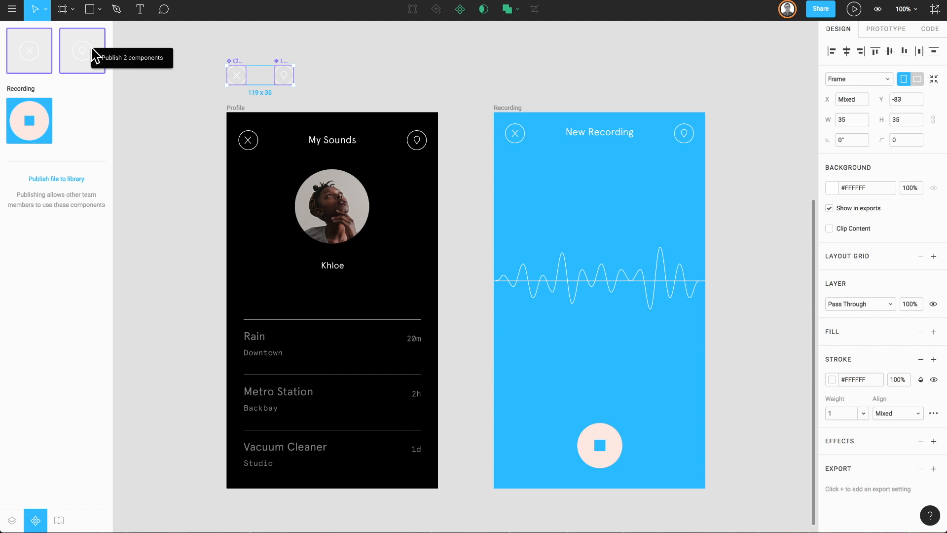
{"action": "left_click", "coordinate": [88, 94]}
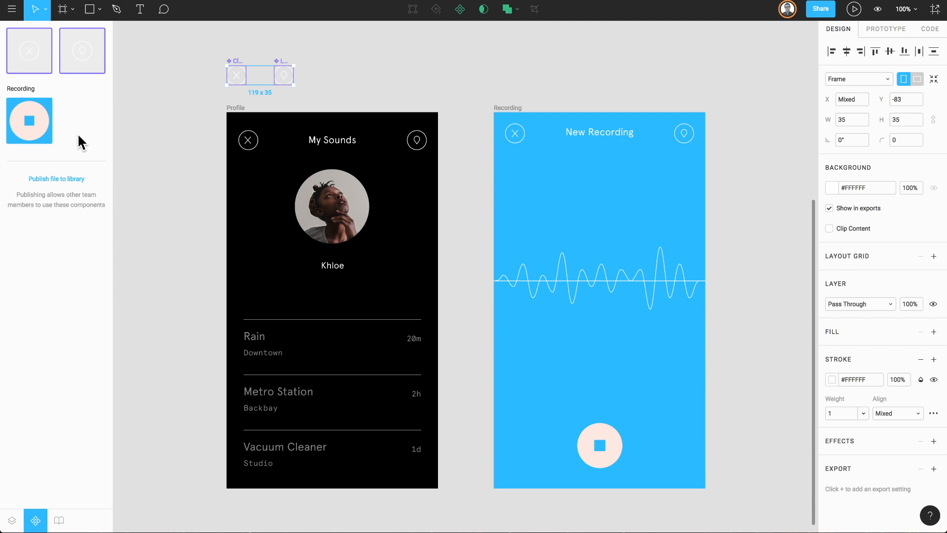
Publish the whole Recordings file to the team library and clear the selection.
{"action": "left_click", "coordinate": [76, 179]}
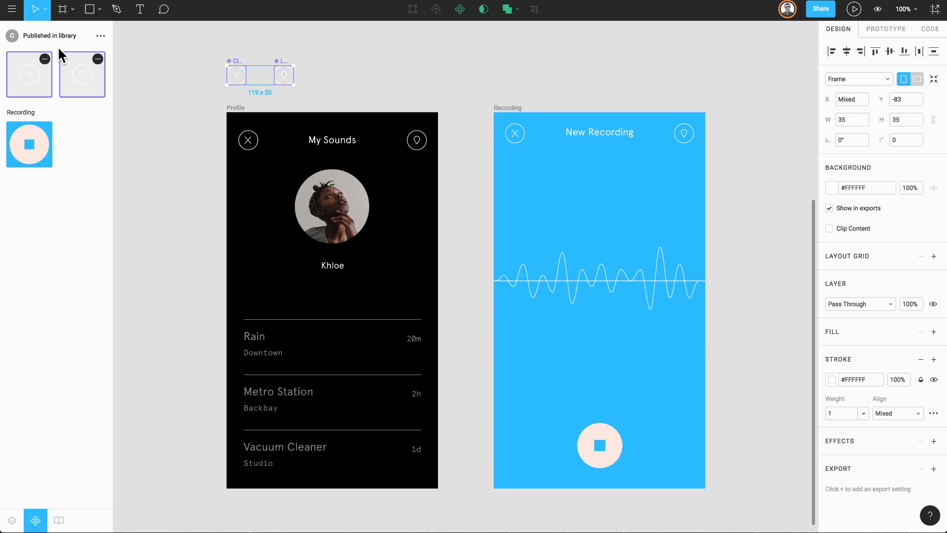
{"action": "key", "text": "Escape"}
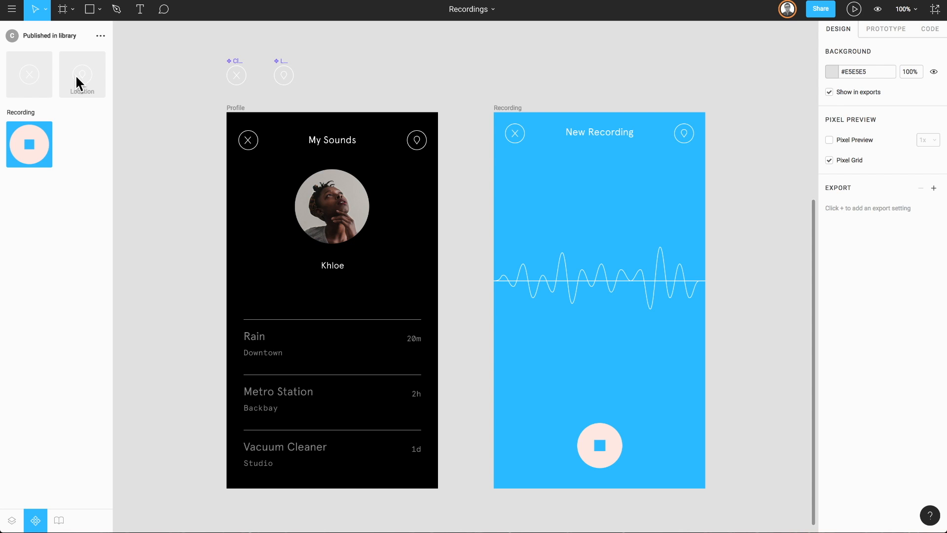
Take the Location component out of the library's published set and add it back.
{"action": "left_click", "coordinate": [76, 78]}
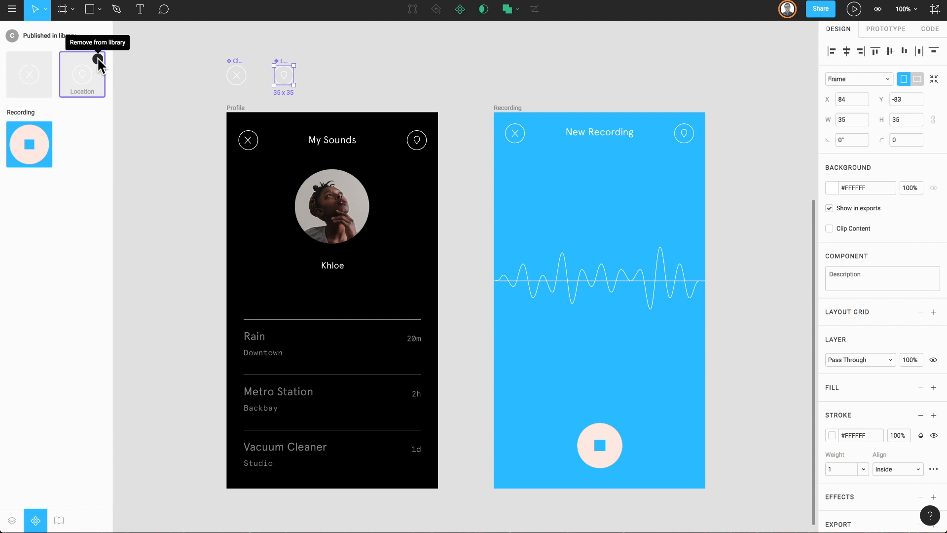
{"action": "left_click", "coordinate": [98, 58]}
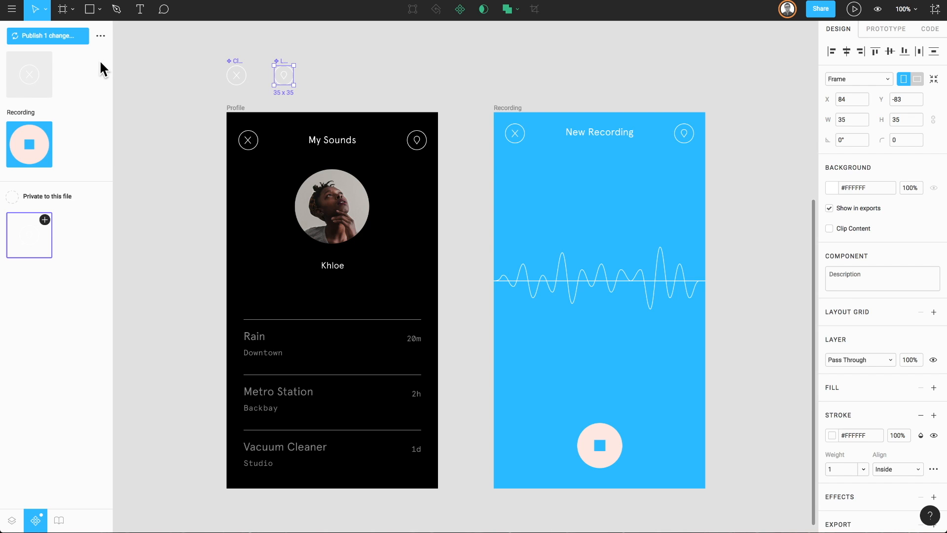
{"action": "left_click", "coordinate": [45, 220]}
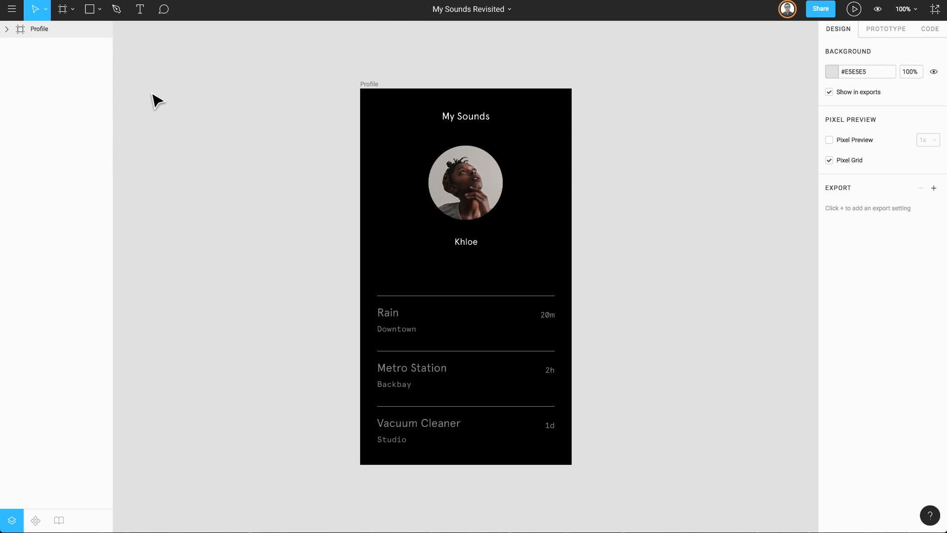
In the My Sounds Revisited file, search the team library for "Clo" and clear the search.
{"action": "key", "text": "alt+3"}
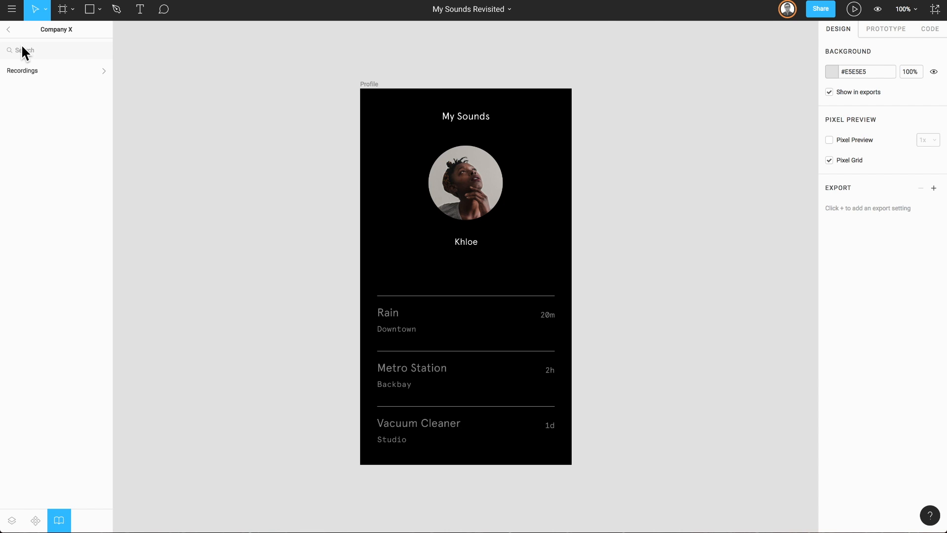
{"action": "type", "text": "Clo"}
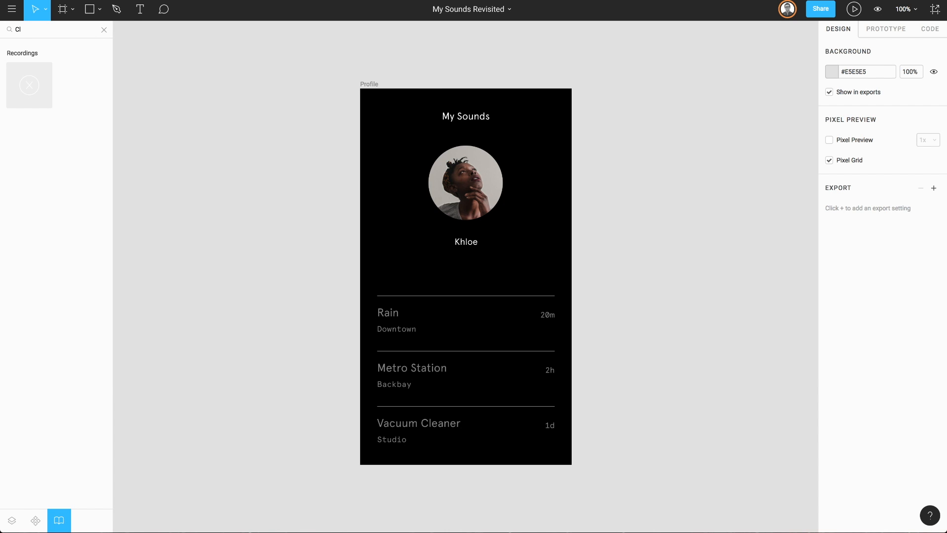
{"action": "key", "text": "BackSpace"}
{"action": "key", "text": "BackSpace"}
{"action": "key", "text": "BackSpace"}
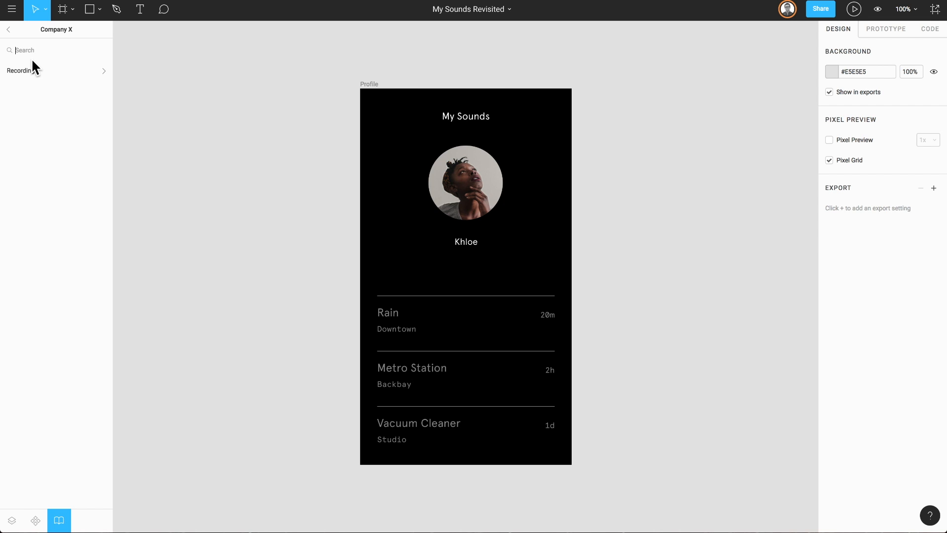
Place the Close component from the Recordings library in the Profile frame's upper-left corner, at about X 16, Y 22.
{"action": "left_click", "coordinate": [39, 69]}
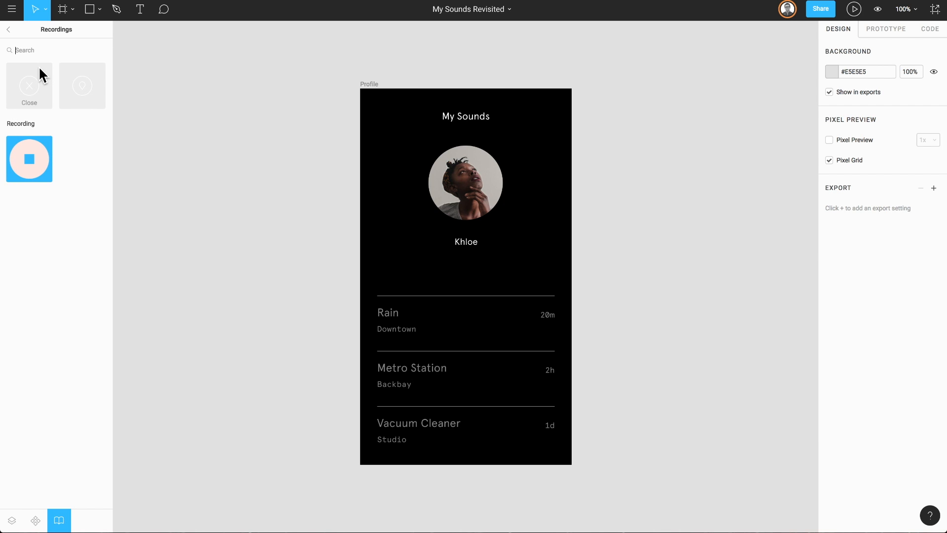
{"action": "left_click_drag", "start_coordinate": [27, 87], "coordinate": [379, 112]}
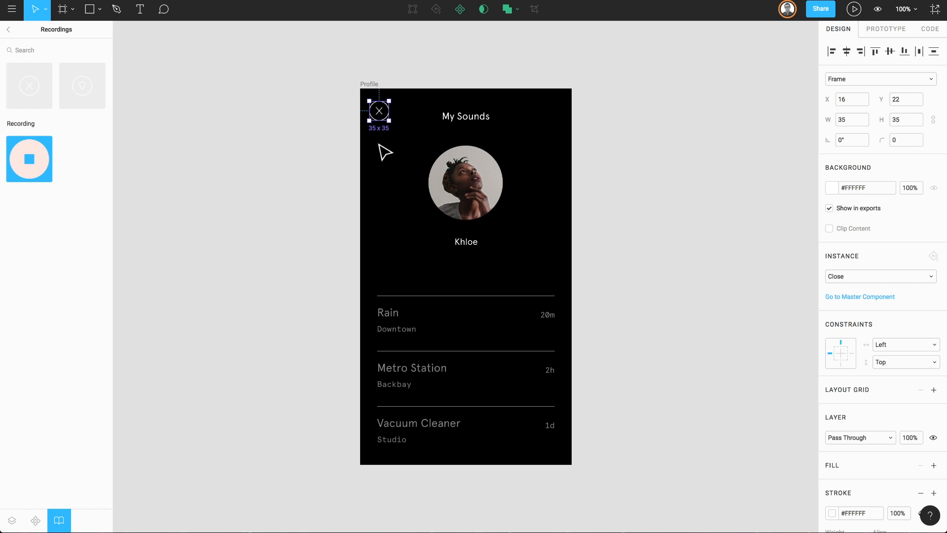
Go to the Close instance's master component and change its stroke to the red library colour #EB5757.
{"action": "right_click", "coordinate": [381, 117]}
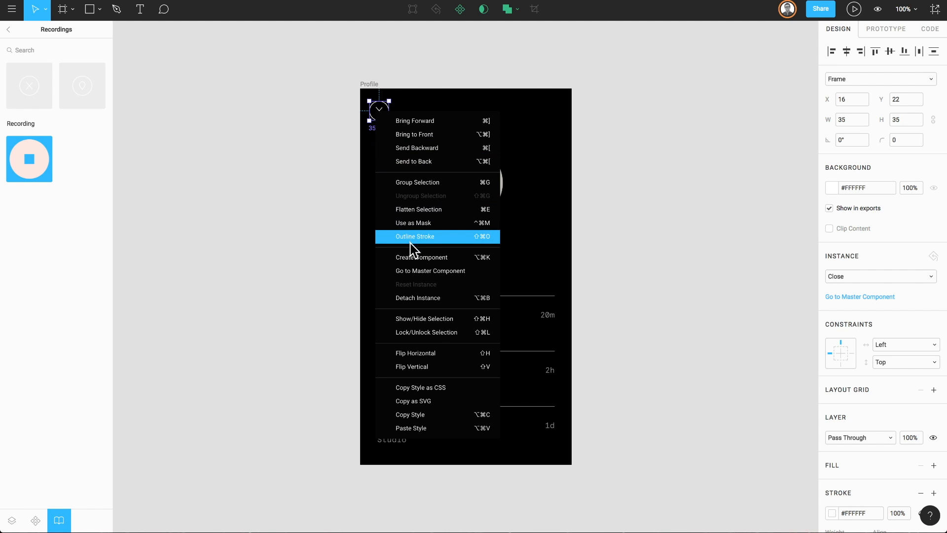
{"action": "left_click", "coordinate": [416, 271]}
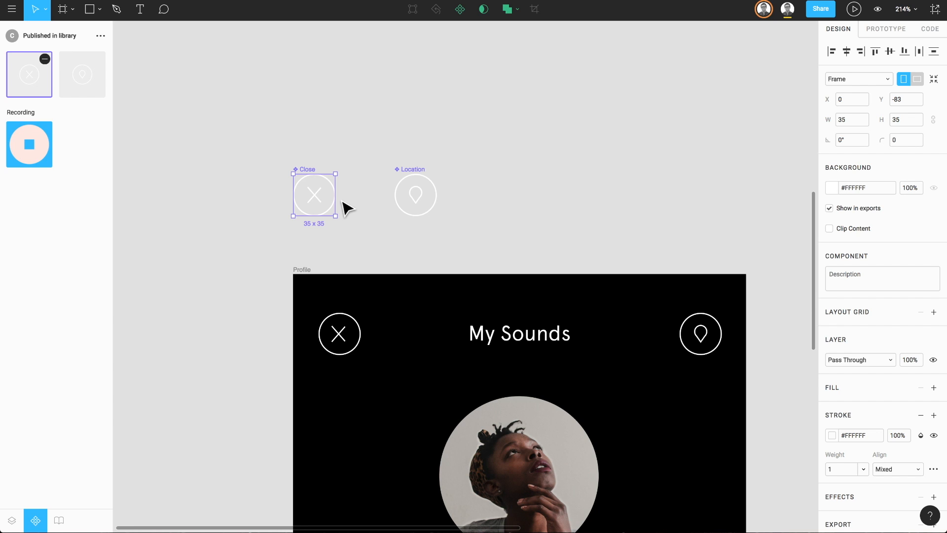
{"action": "left_click", "coordinate": [832, 431]}
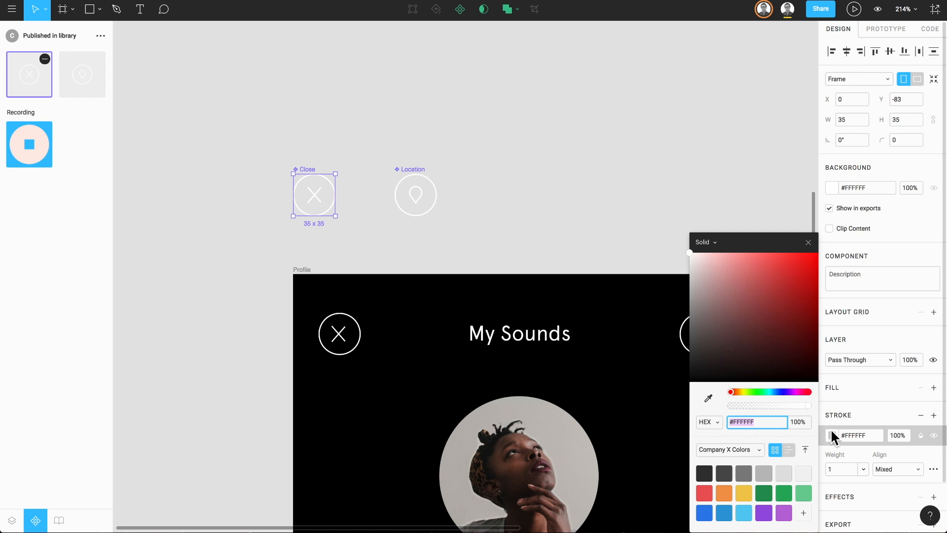
{"action": "left_click", "coordinate": [706, 488]}
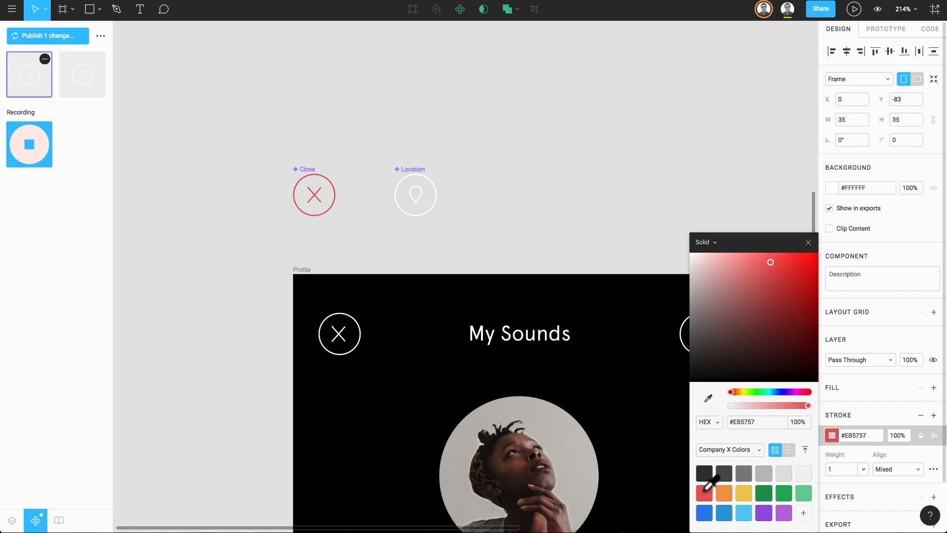
{"action": "left_click", "coordinate": [808, 243]}
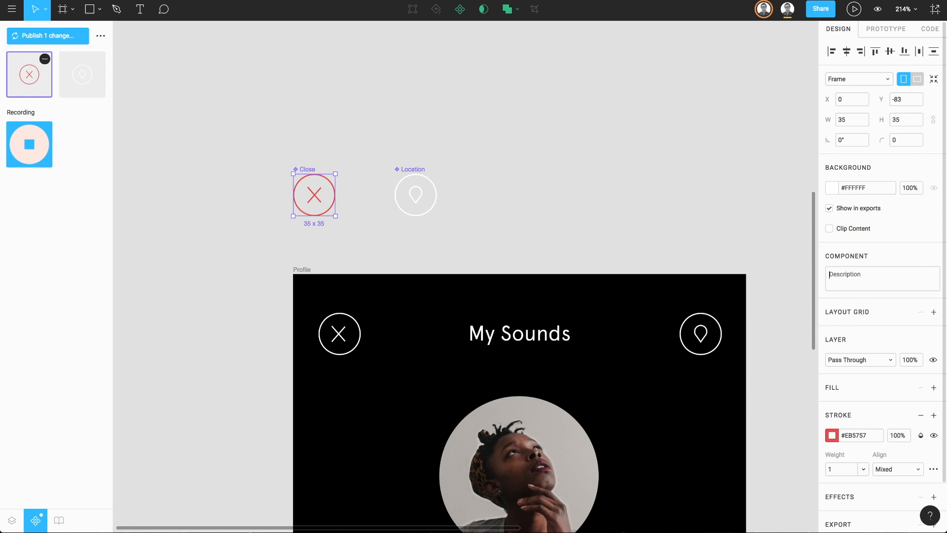
Describe the Close component as "changed to red" followed by the author's name, and publish the change to the team library.
{"action": "type", "text": "changed to red - Scott"}
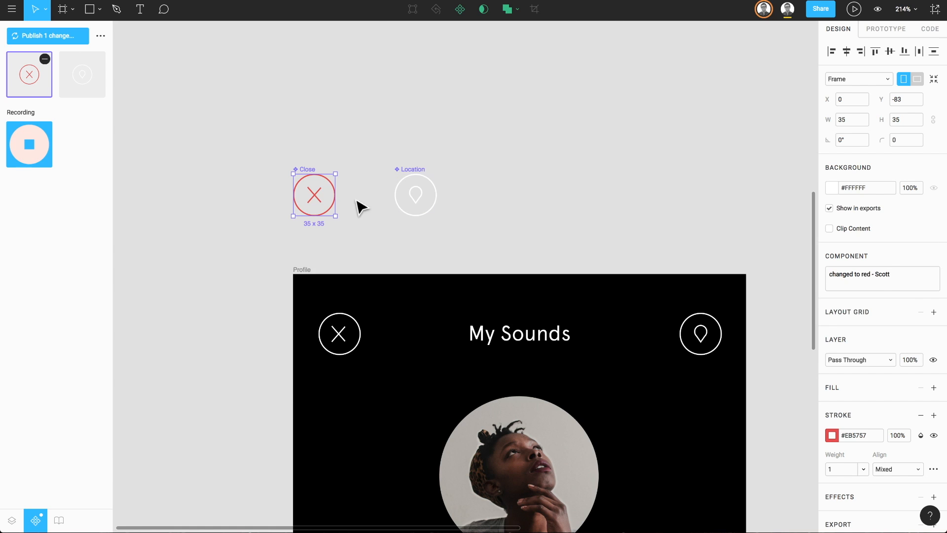
{"action": "left_click", "coordinate": [65, 38]}
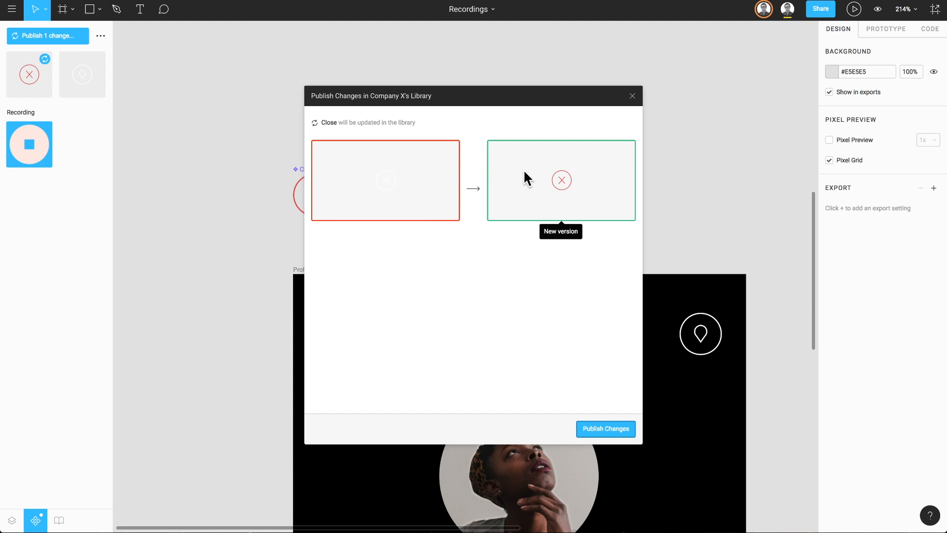
{"action": "left_click", "coordinate": [596, 428]}
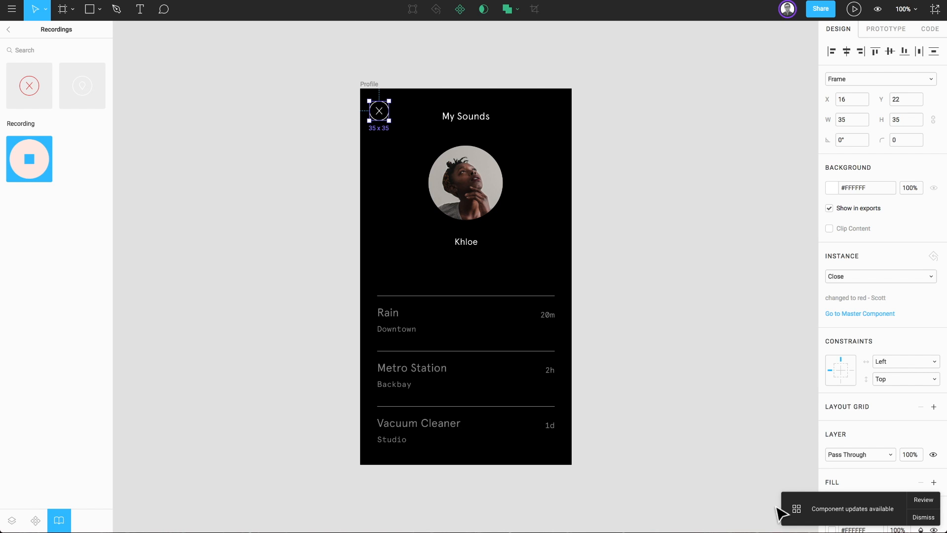
Review the available component updates in My Sounds Revisited and apply all of them.
{"action": "left_click", "coordinate": [932, 500]}
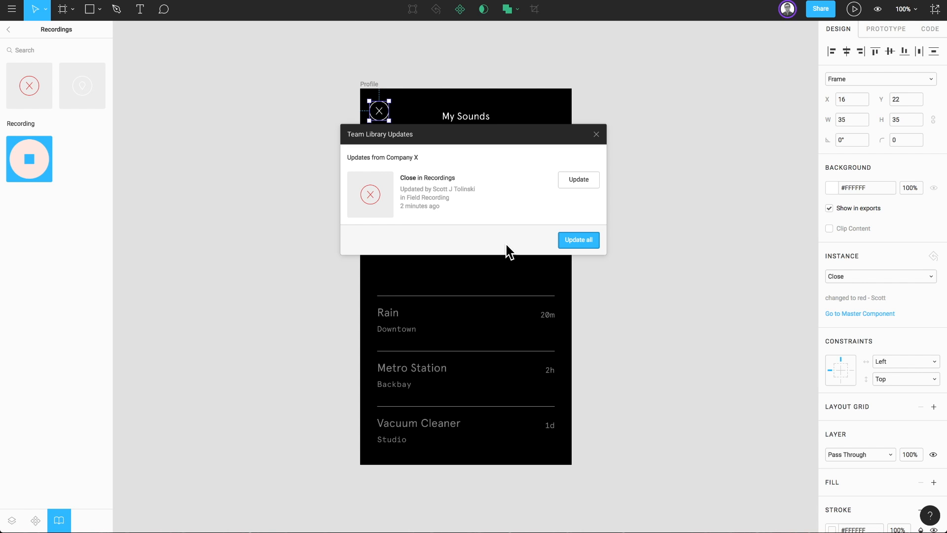
{"action": "mouse_move", "coordinate": [388, 192]}
{"action": "left_click", "coordinate": [571, 238]}
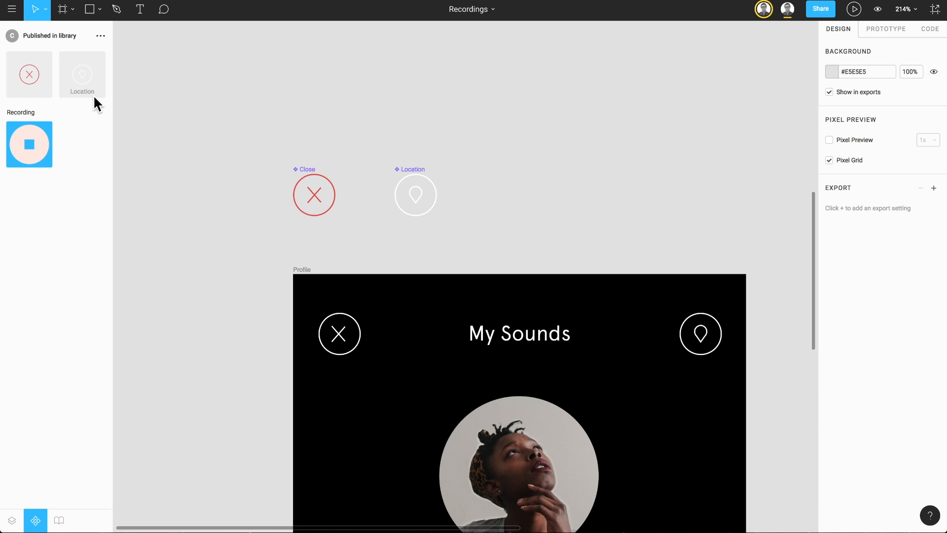
In the Recordings file, enclose the Close and Location components in a #000000 frame about 164 x 74 and nudge it down by 1.
{"action": "key", "text": "f"}
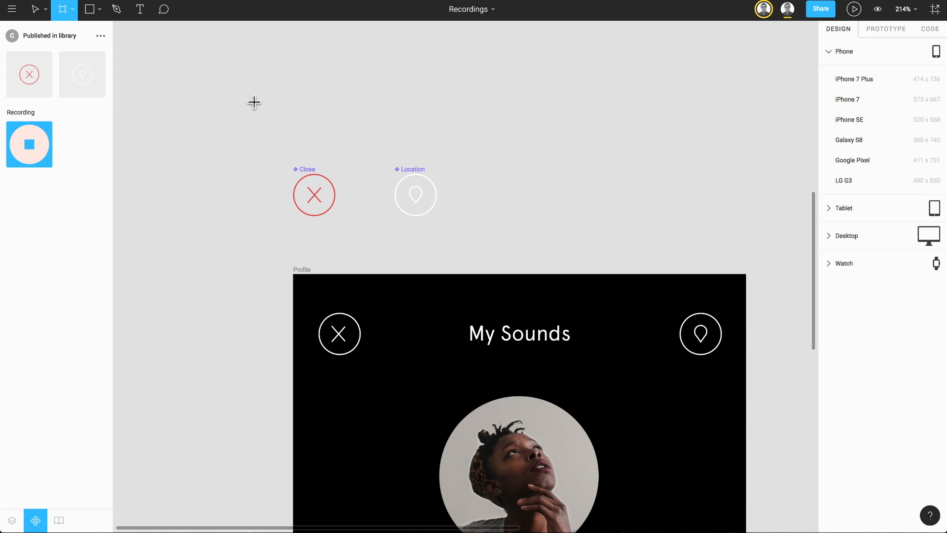
{"action": "left_click_drag", "start_coordinate": [273, 149], "coordinate": [471, 238]}
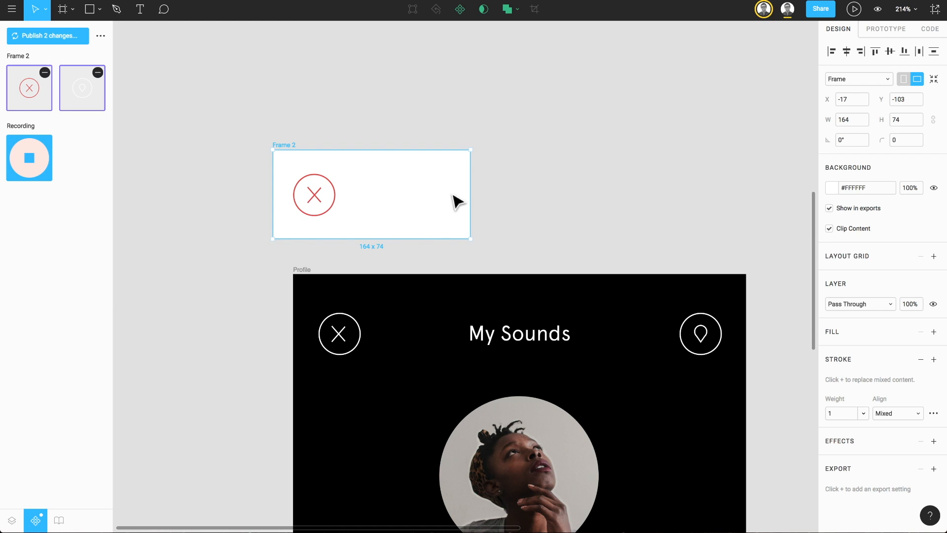
{"action": "left_click", "coordinate": [831, 188]}
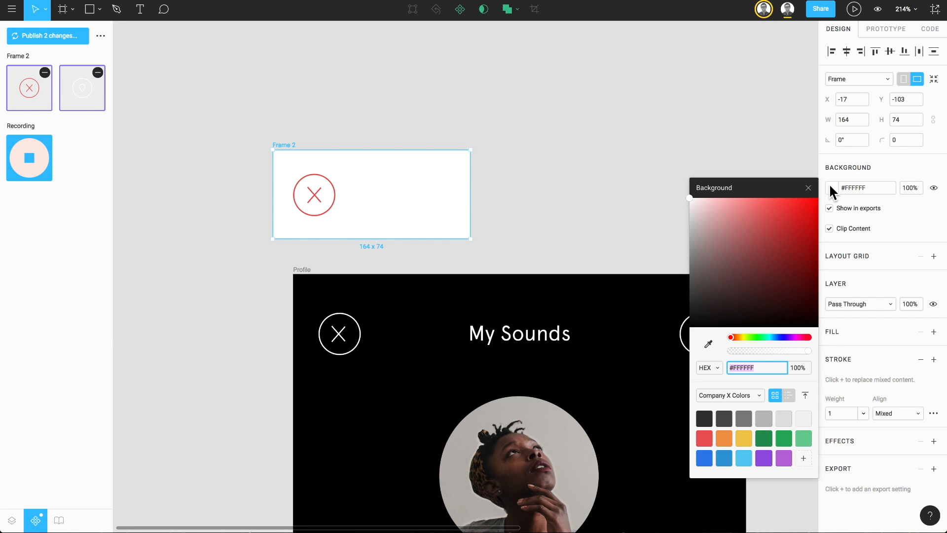
{"action": "left_click_drag", "start_coordinate": [770, 232], "coordinate": [690, 331]}
{"action": "left_click", "coordinate": [473, 222]}
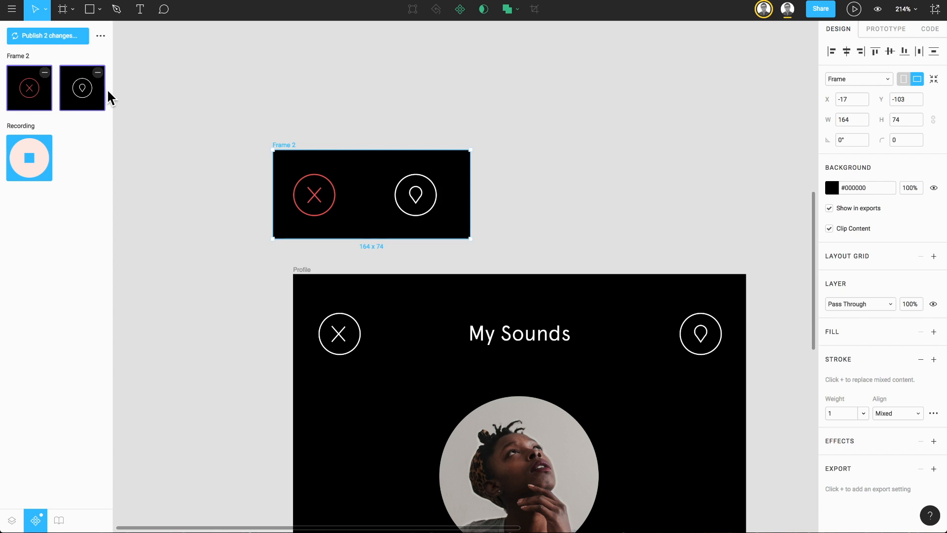
{"action": "key", "text": "Down"}
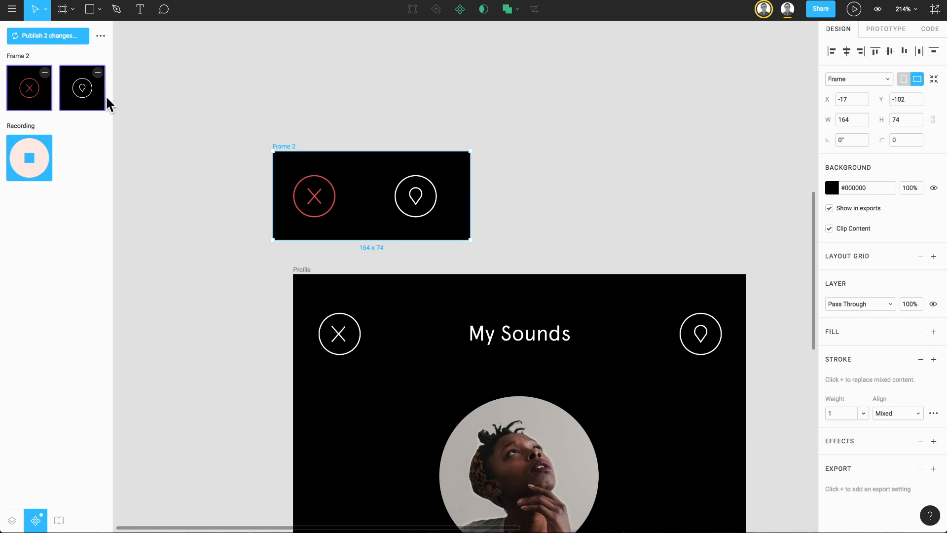
Rename the new frame around the Close and Location components as Controls.
{"action": "key", "text": "alt+1"}
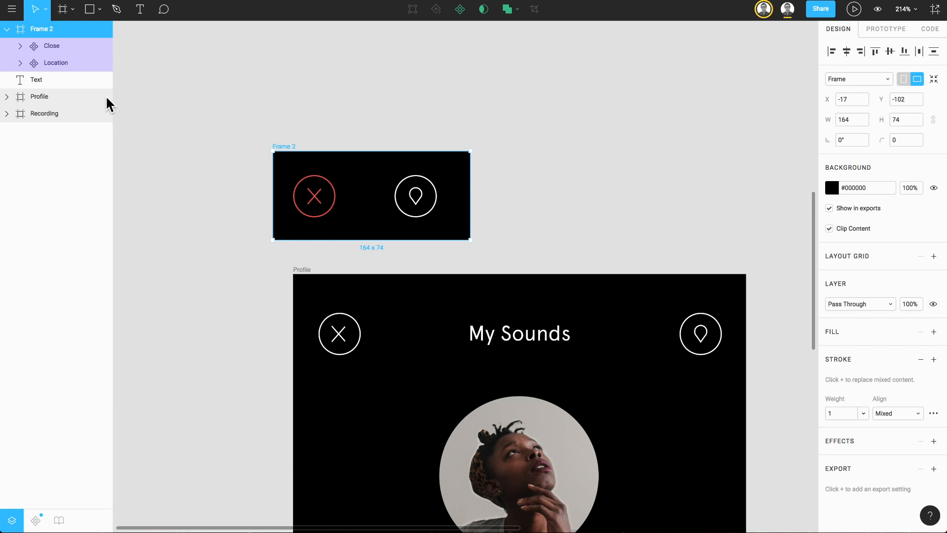
{"action": "double_click", "coordinate": [38, 29]}
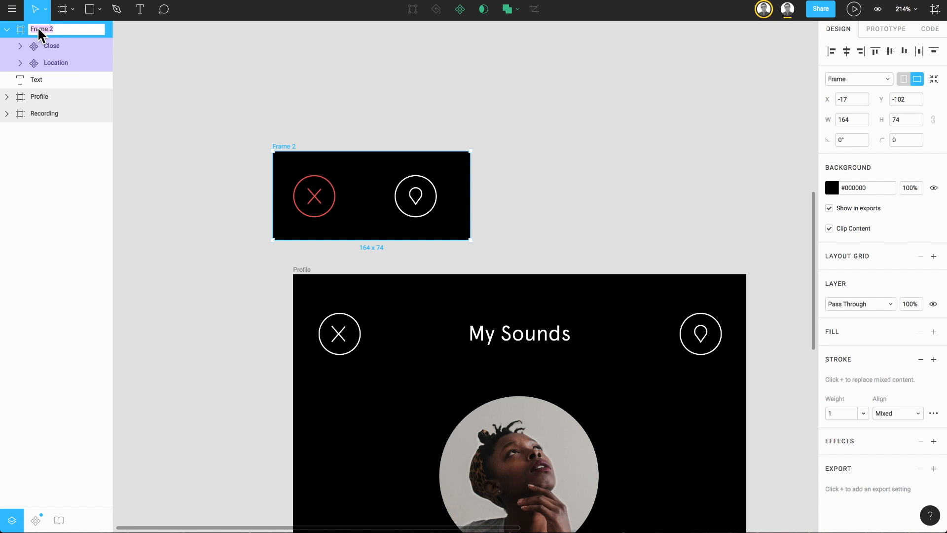
{"action": "type", "text": "Controls"}
{"action": "key", "text": "Return"}
Publish the pending changes to the Close and Location components to the team library.
{"action": "key", "text": "alt+2"}
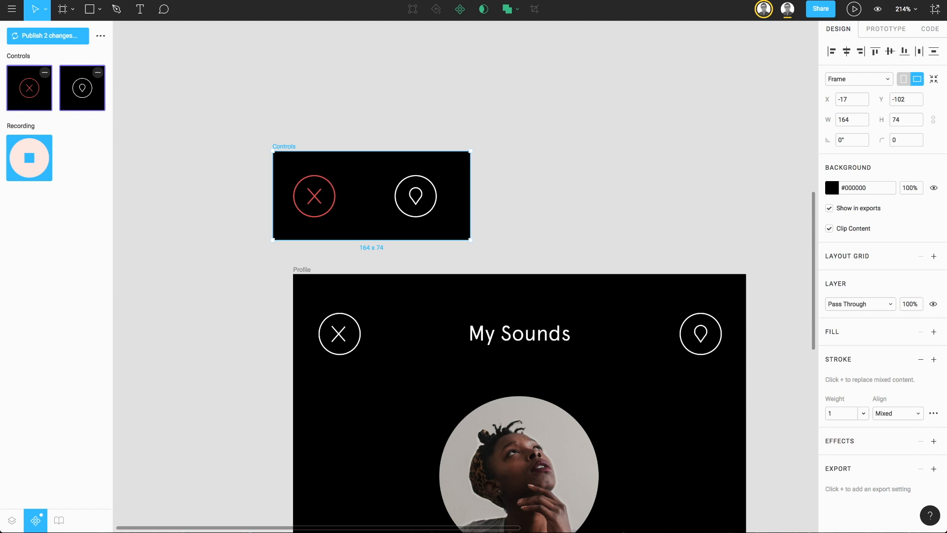
{"action": "left_click", "coordinate": [34, 34]}
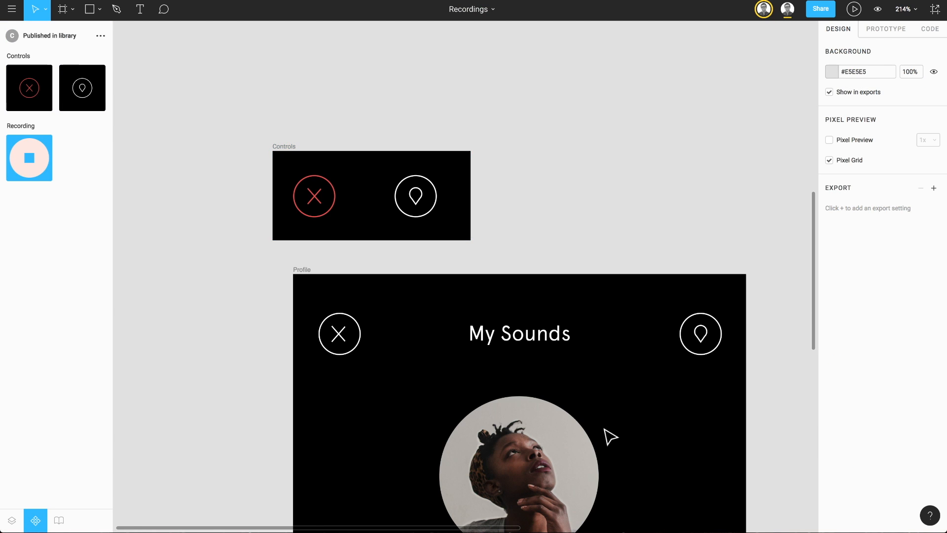